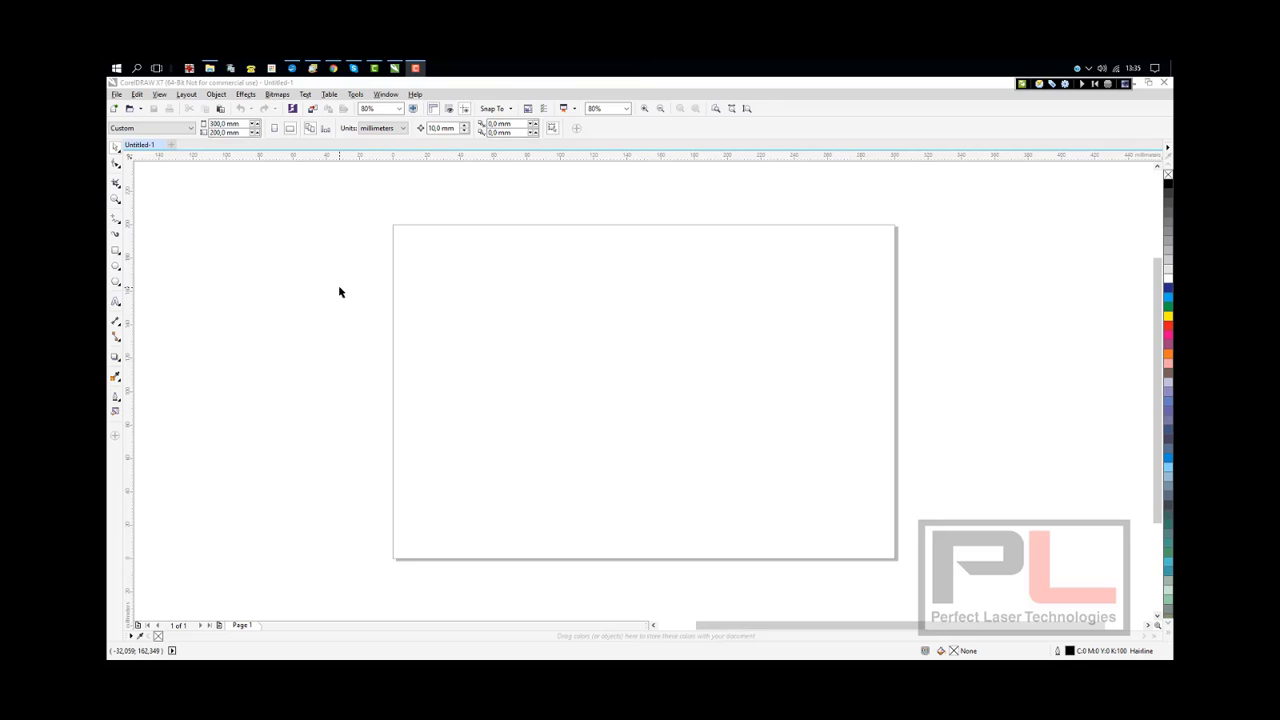
# Draw a rectangle about 66.8 × 21.3 mm near the top-left of the page
pyautogui.click(116, 251)
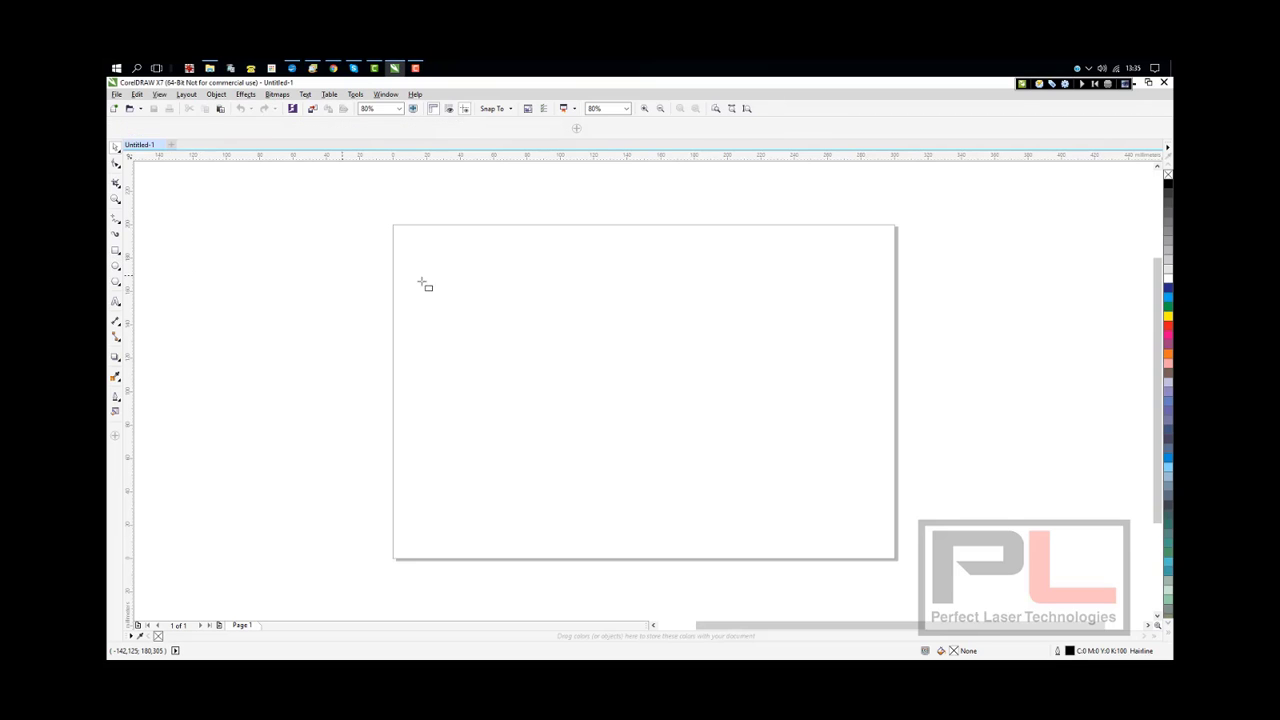
pyautogui.moveTo(433, 279); pyautogui.dragTo(532, 313)
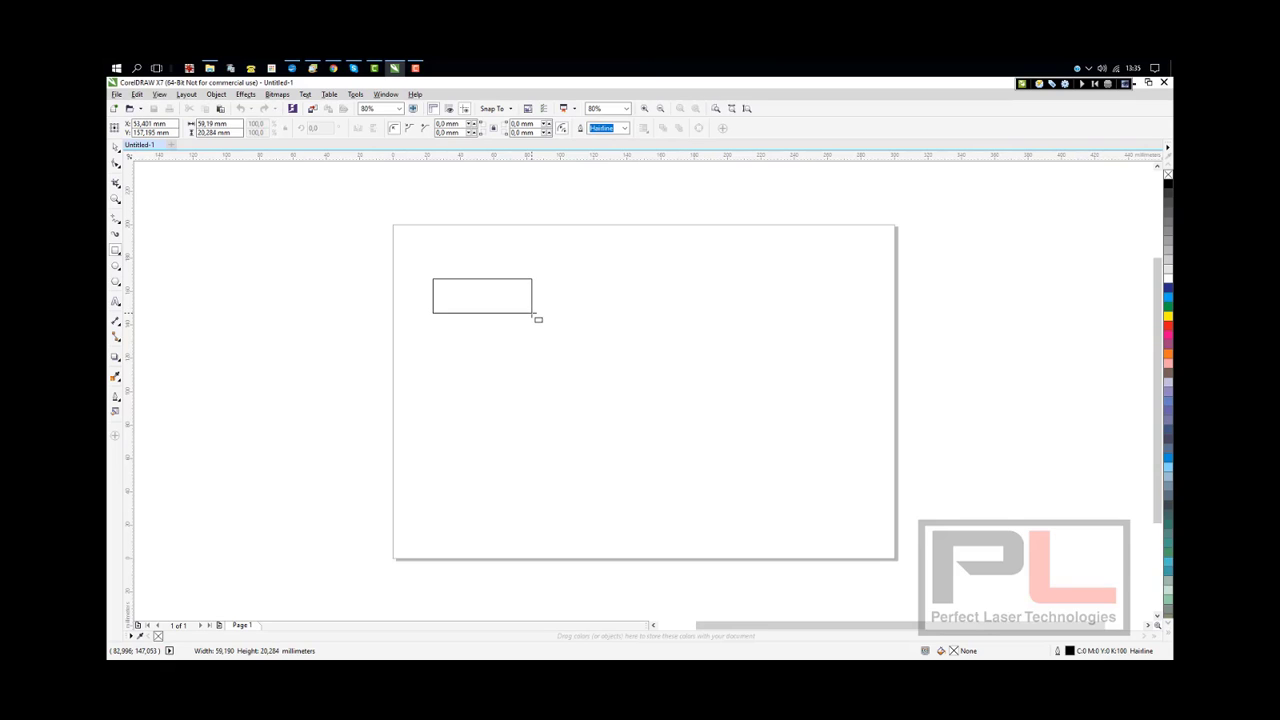
pyautogui.moveTo(532, 313); pyautogui.dragTo(545, 314)
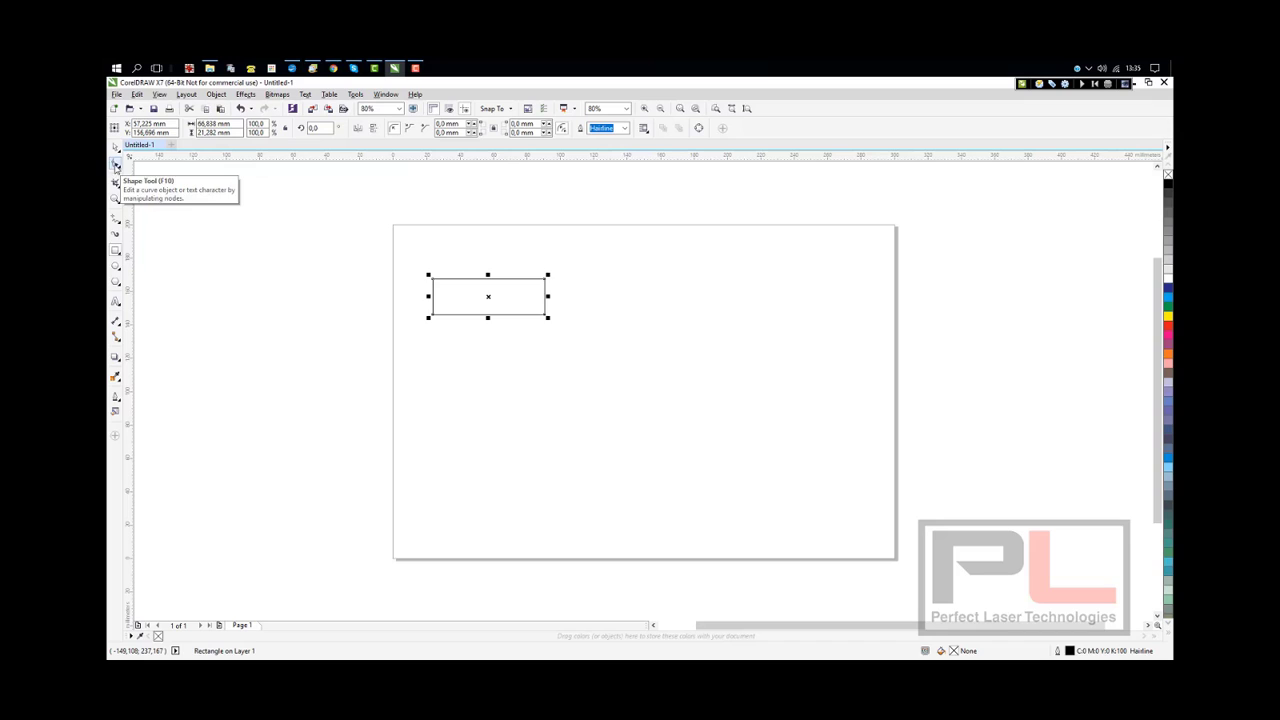
# Round all corners of the rectangle evenly to 5.985 mm
pyautogui.click(116, 167)
pyautogui.moveTo(433, 279); pyautogui.dragTo(426, 286)
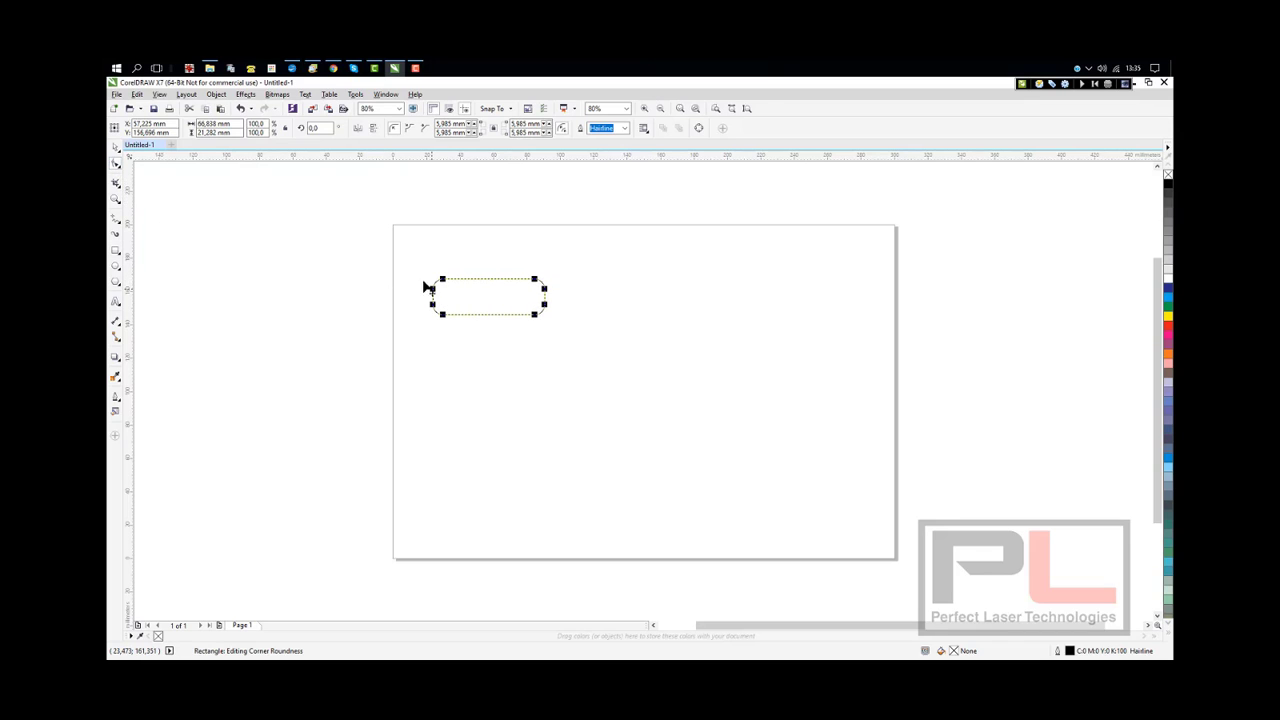
pyautogui.click(116, 146)
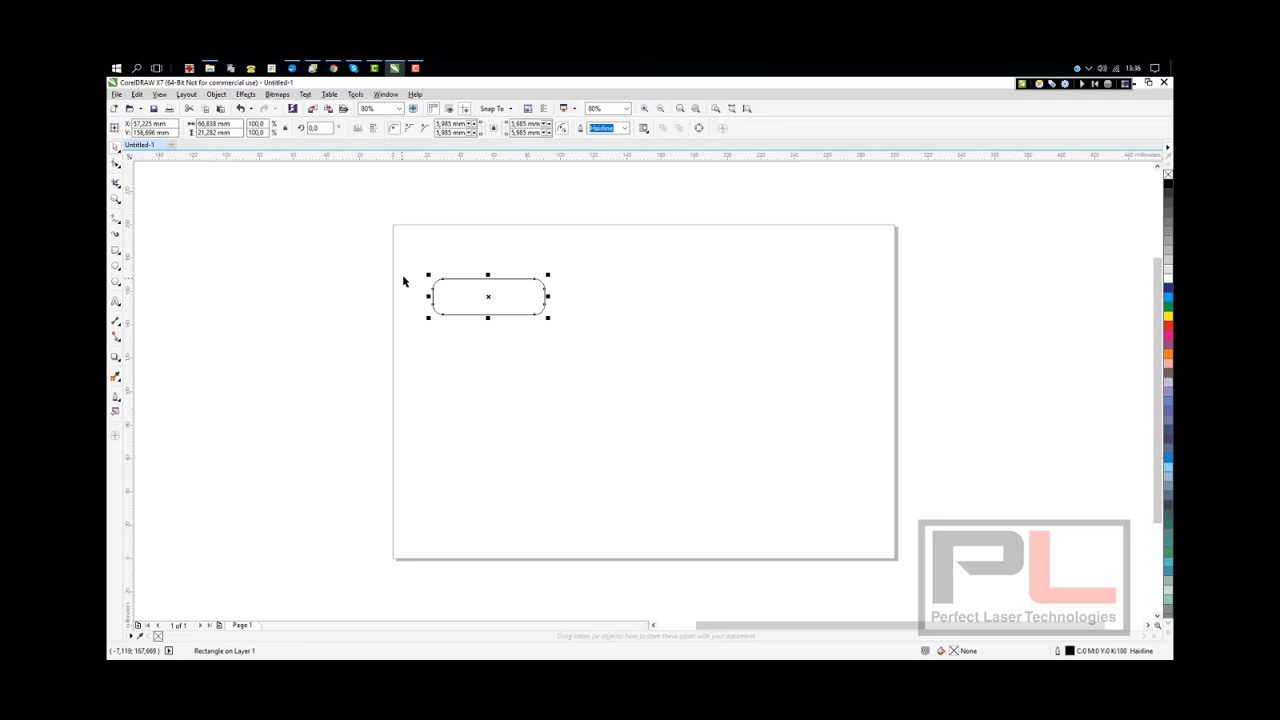
# Zoom in on the tag and draw a 5.072 mm circle near its left end
pyautogui.click(115, 200)
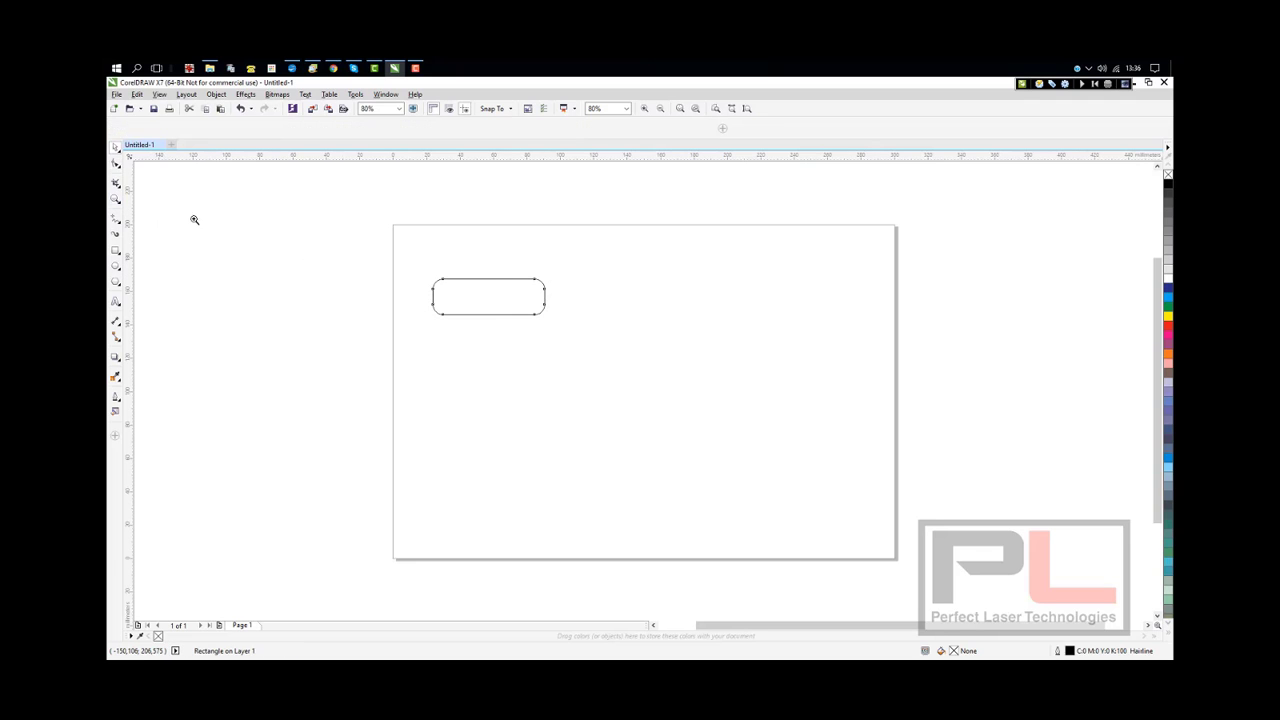
pyautogui.moveTo(428, 276); pyautogui.dragTo(572, 336)
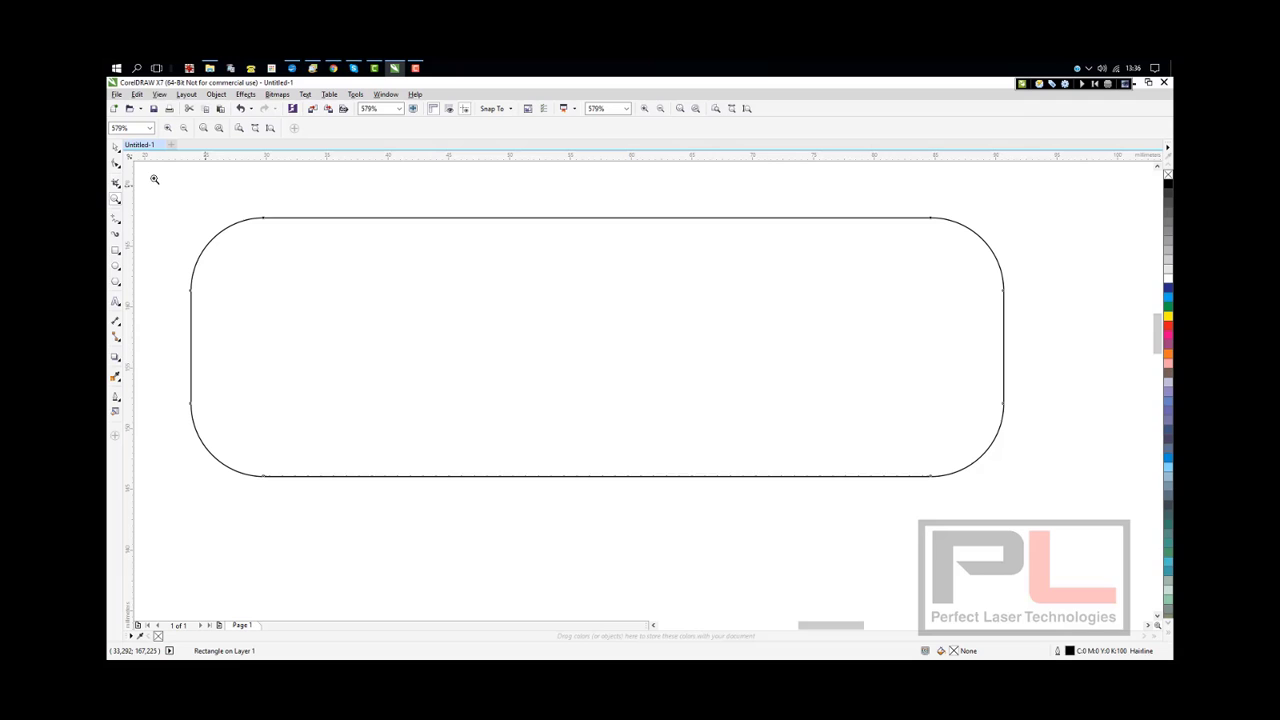
pyautogui.click(116, 268)
pyautogui.moveTo(247, 257); pyautogui.dragTo(261, 280)
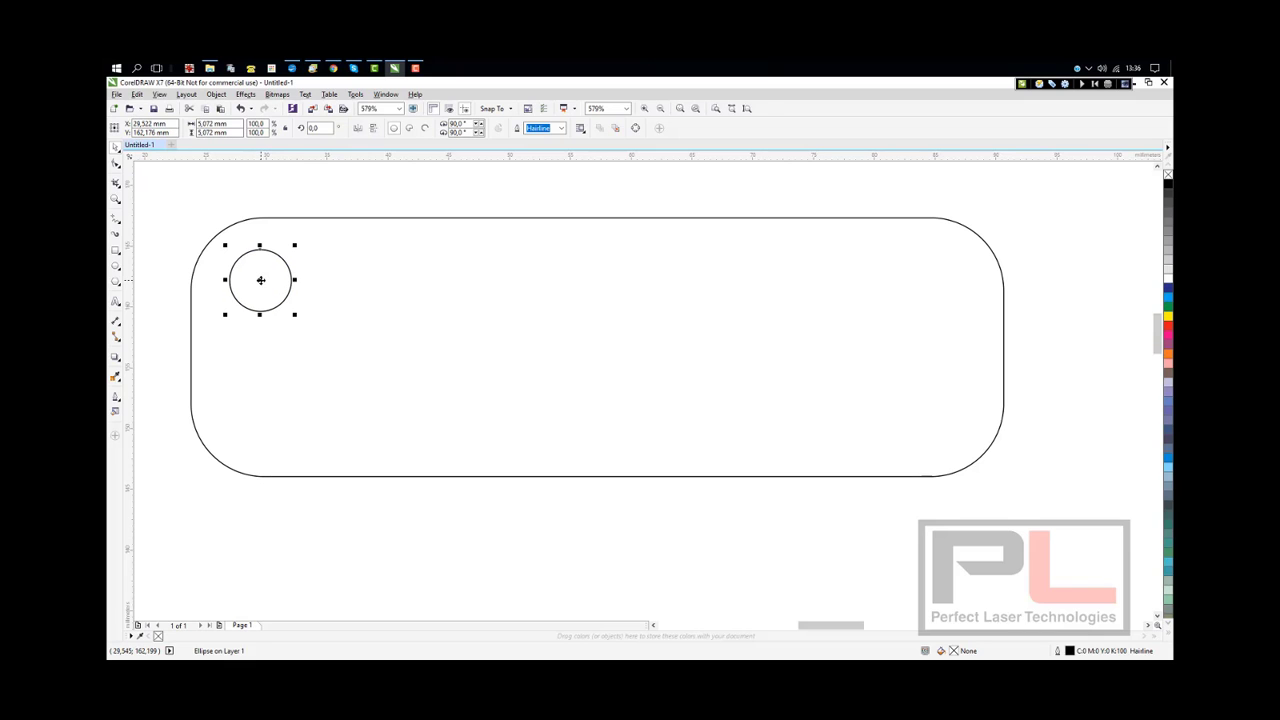
# Combine the circle and rounded rectangle into one curve, then shift it up and right
pyautogui.moveTo(173, 200); pyautogui.dragTo(1027, 512)
pyautogui.click(216, 94)
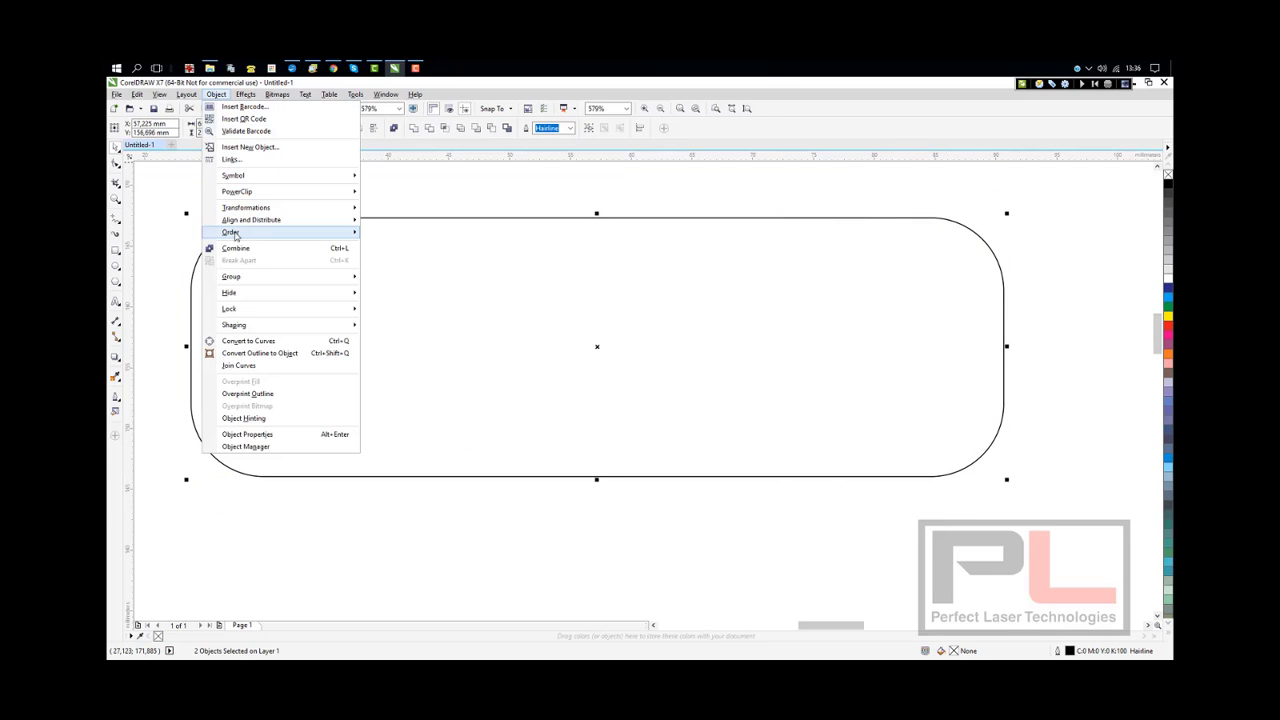
pyautogui.click(338, 249)
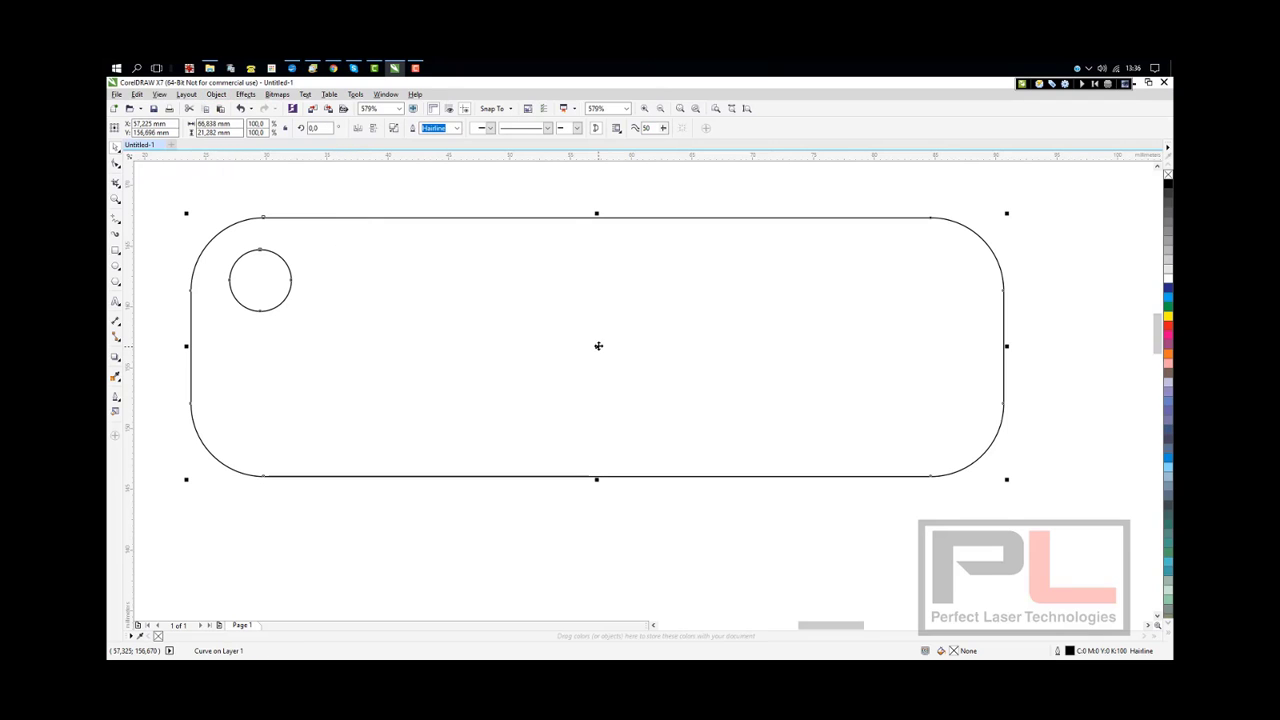
pyautogui.moveTo(598, 346)
pyautogui.mouseDown()
pyautogui.moveTo(600, 360)
pyautogui.moveTo(617, 351)
pyautogui.moveTo(611, 335)
pyautogui.mouseUp()
# Type the text 'Fred's Keys' inside the keyring tag
pyautogui.press('F8')
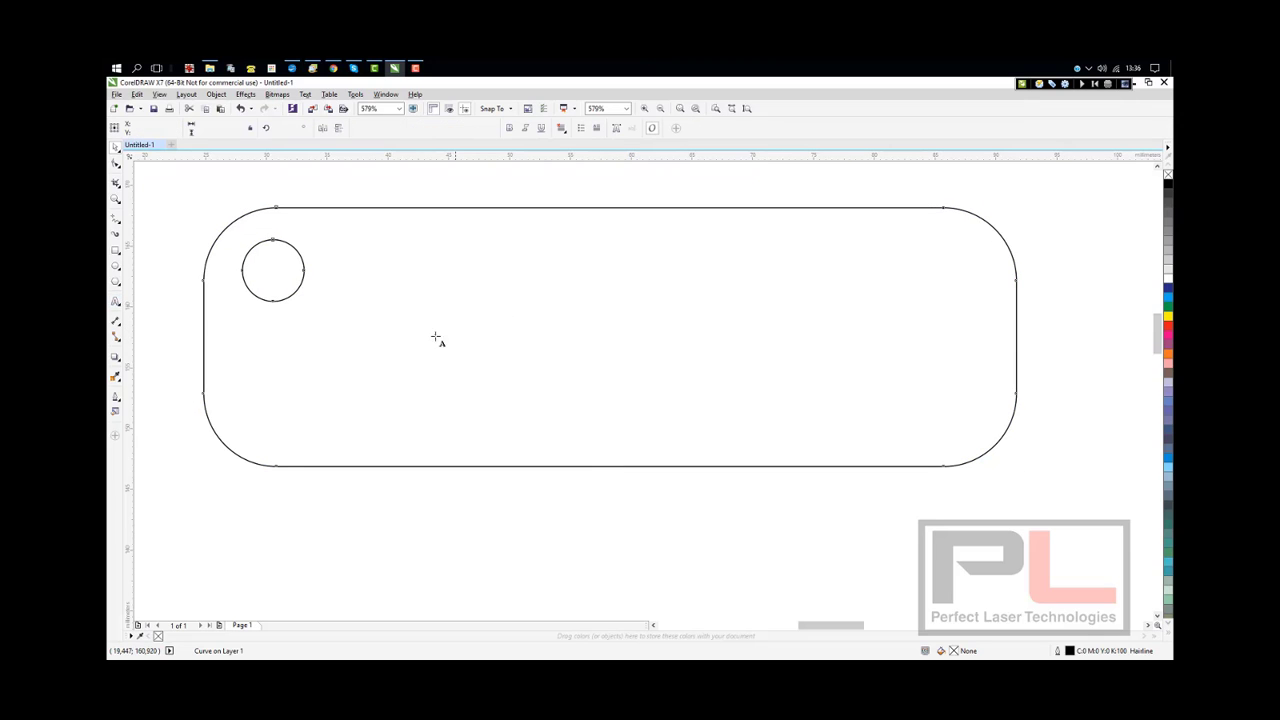
pyautogui.click(420, 340)
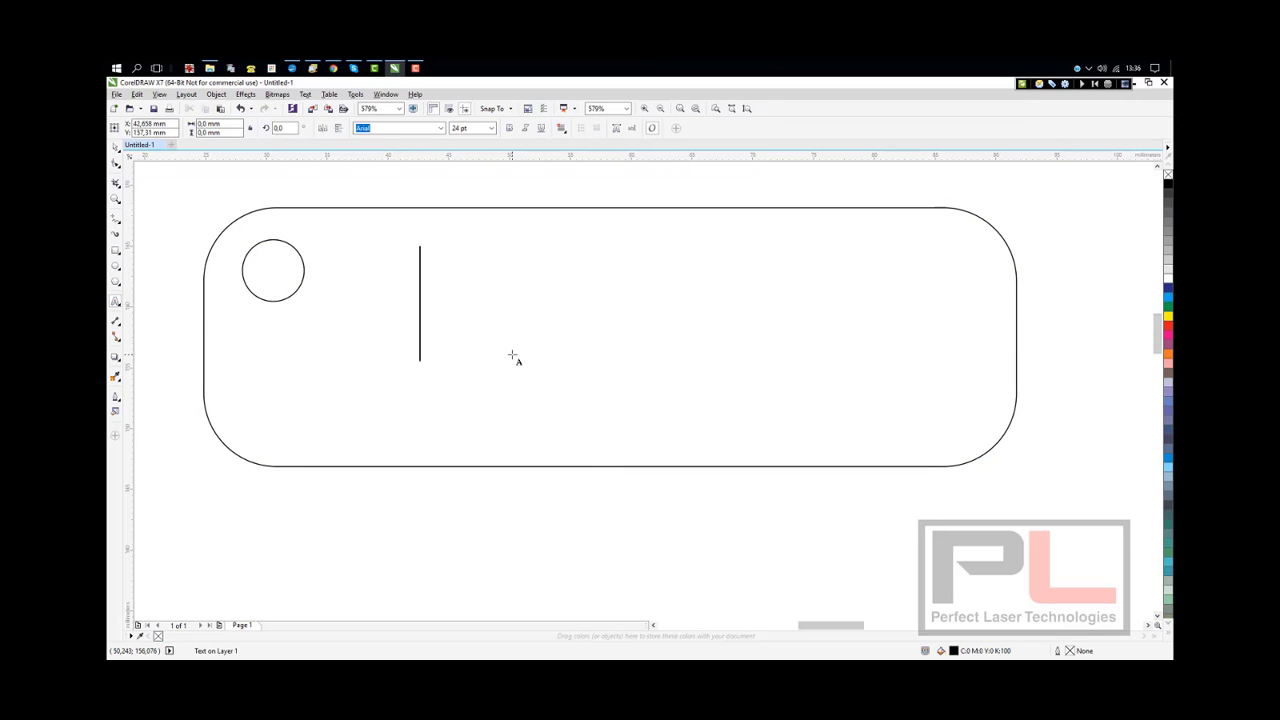
pyautogui.write('Fred')
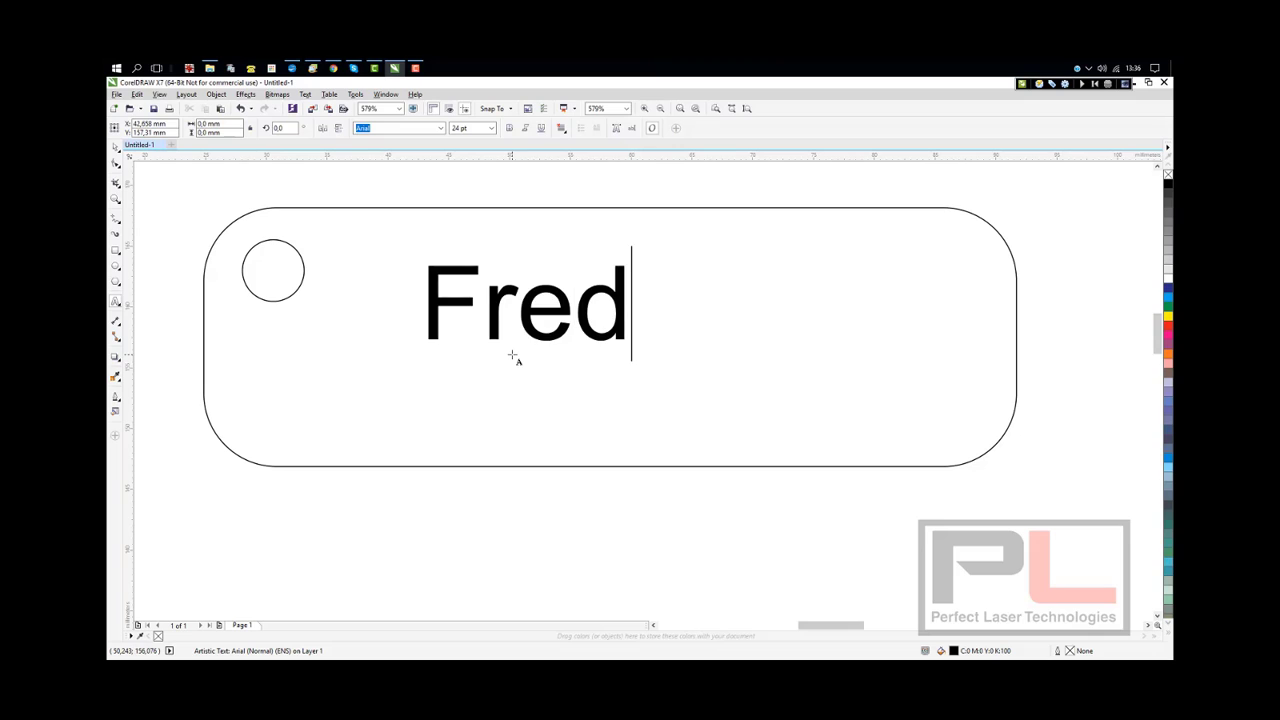
pyautogui.write('\\s')
pyautogui.press('BackSpace')
pyautogui.press('BackSpace')
pyautogui.write("'s K")
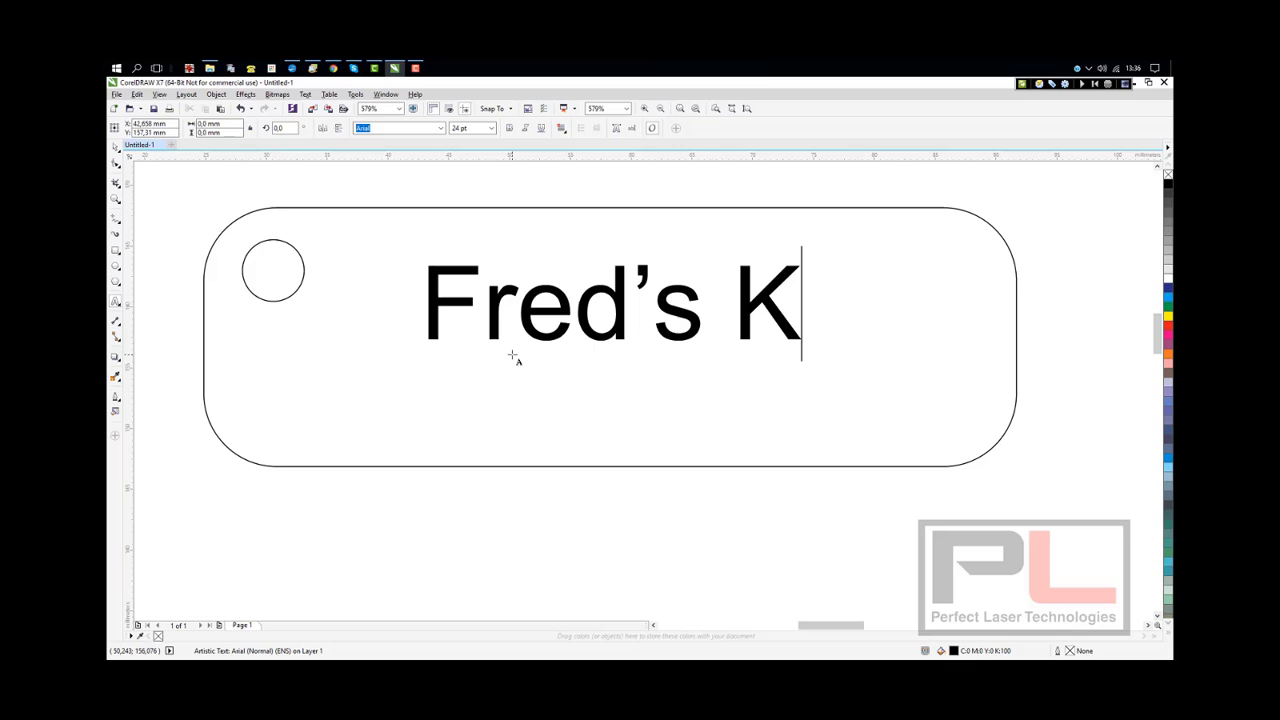
pyautogui.write('eys')
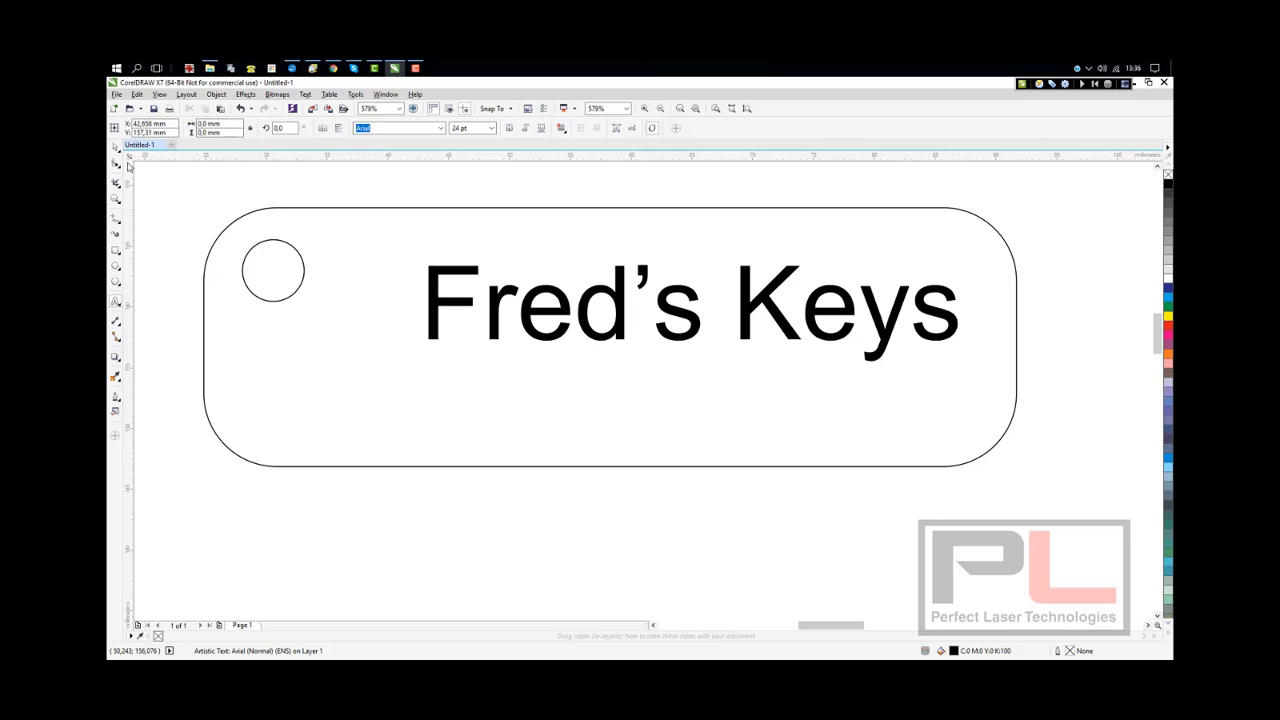
pyautogui.click(115, 147)
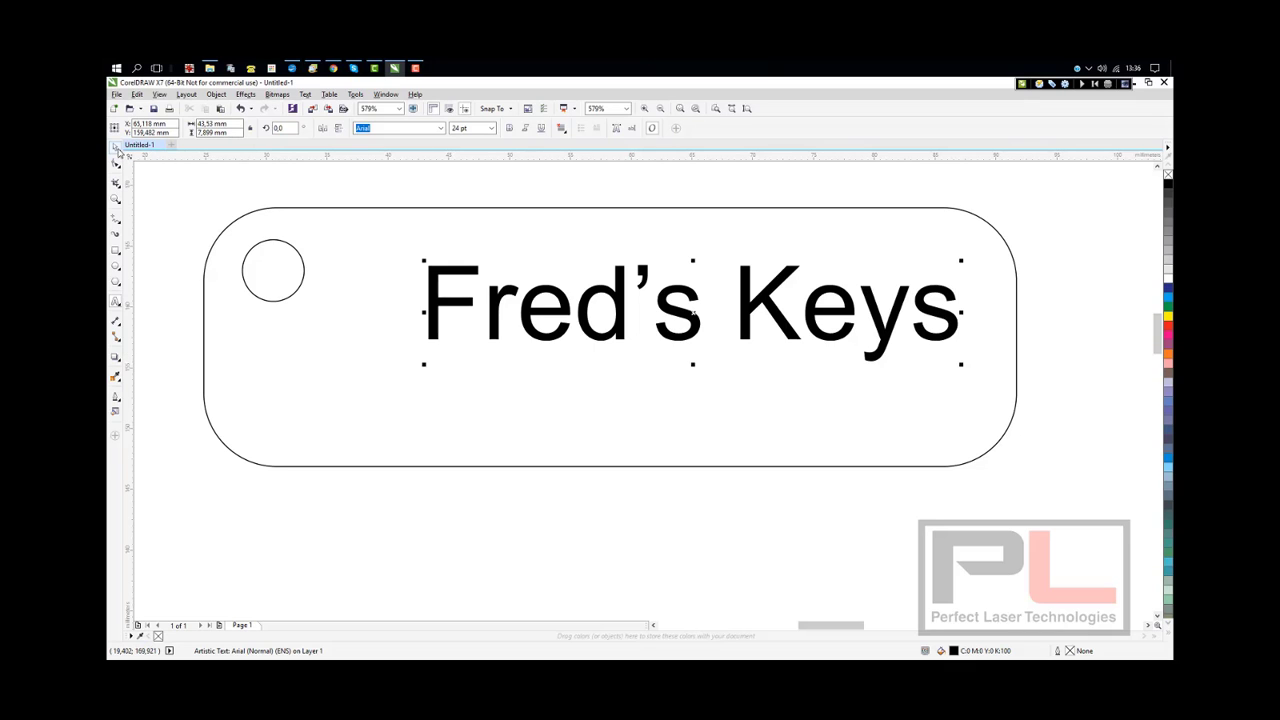
# Set the text to Swiss911 XCm BT at about 28.6 pt and move it left within the tag
pyautogui.click(440, 130)
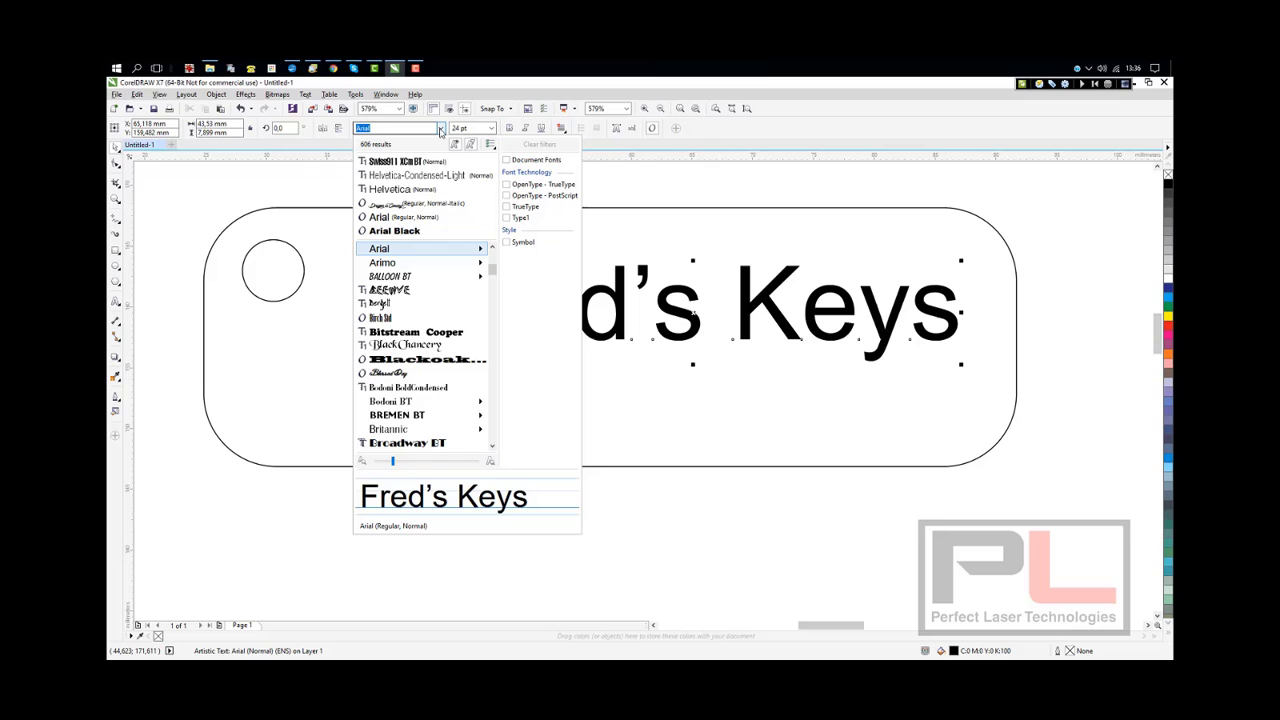
pyautogui.click(400, 162)
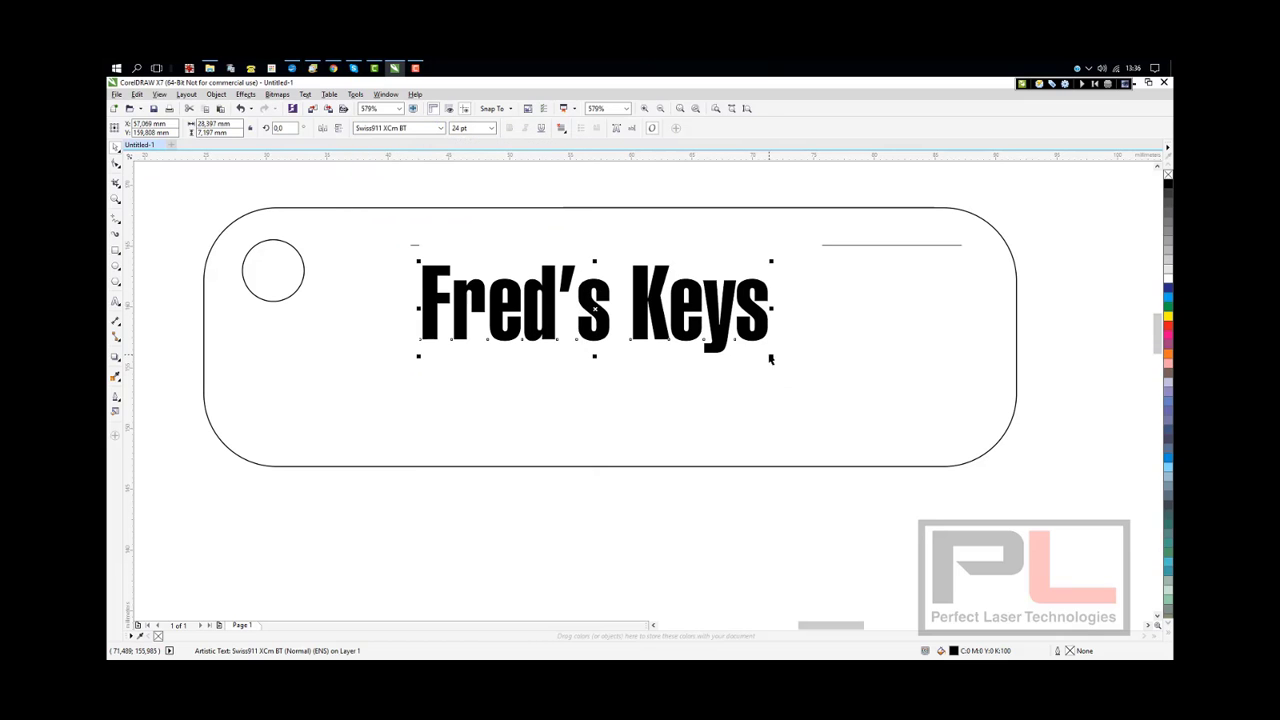
pyautogui.moveTo(770, 355); pyautogui.dragTo(991, 470)
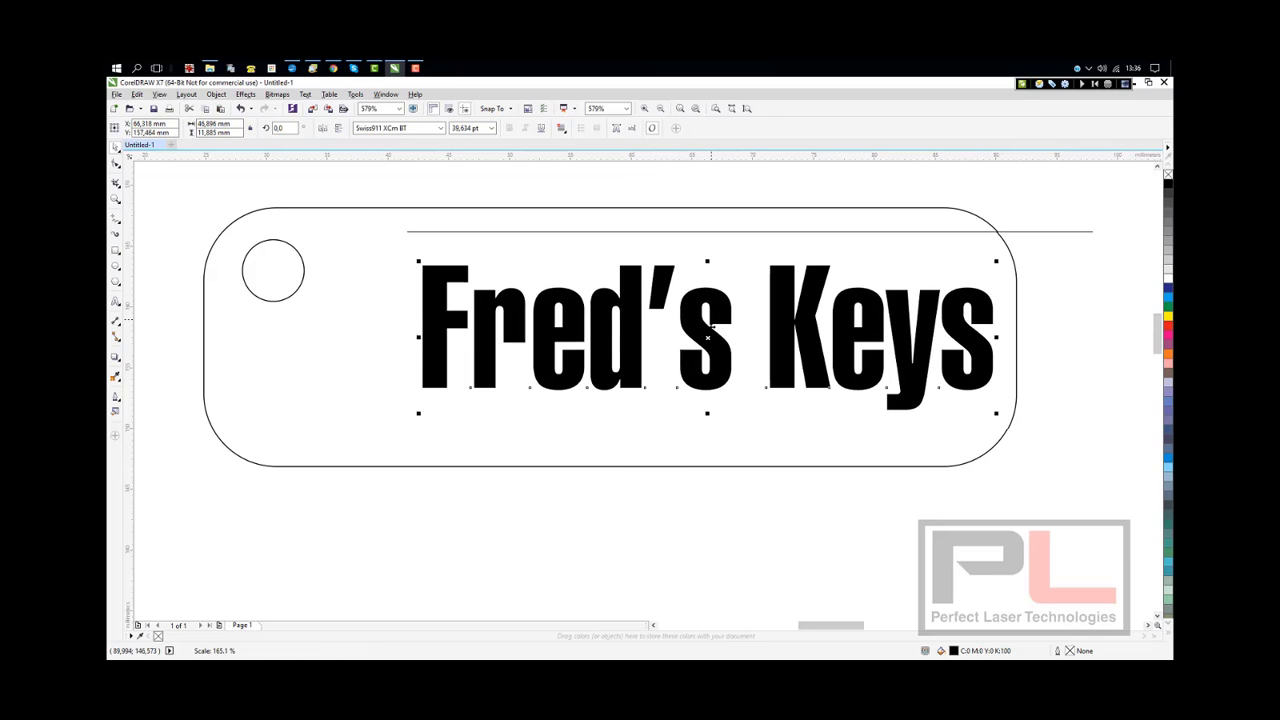
pyautogui.moveTo(711, 330); pyautogui.dragTo(661, 332)
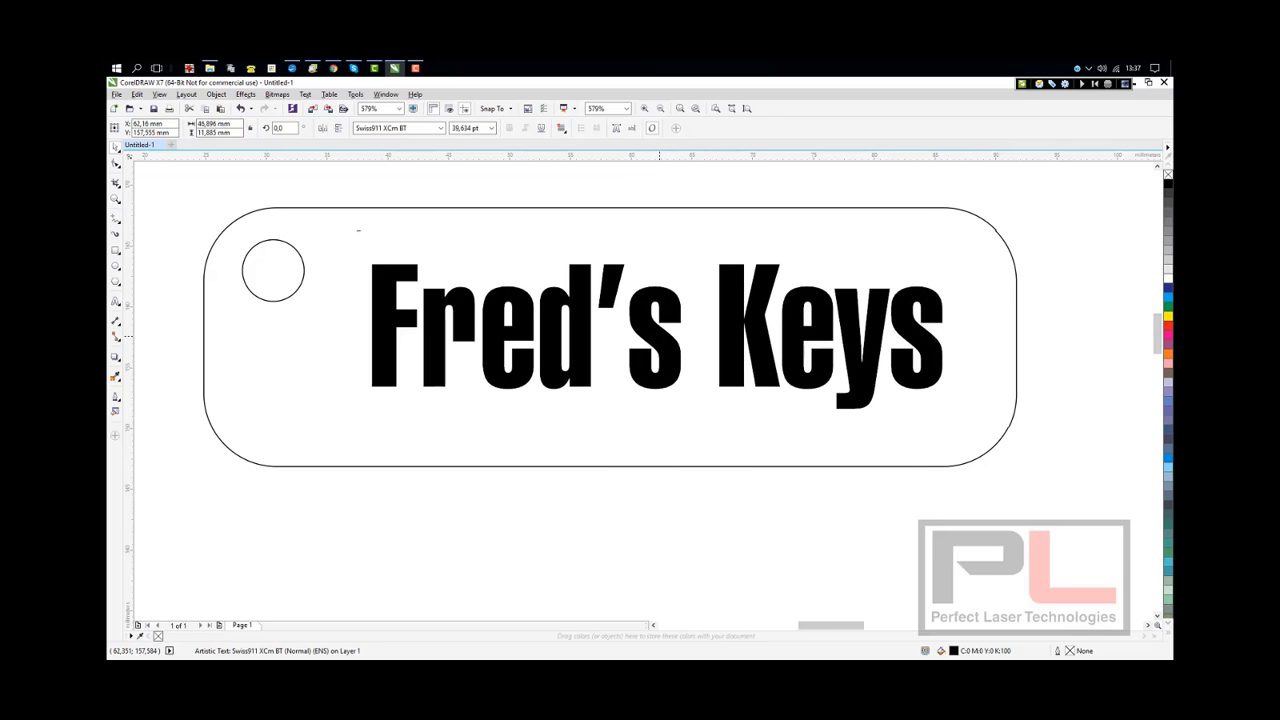
pyautogui.click(440, 191)
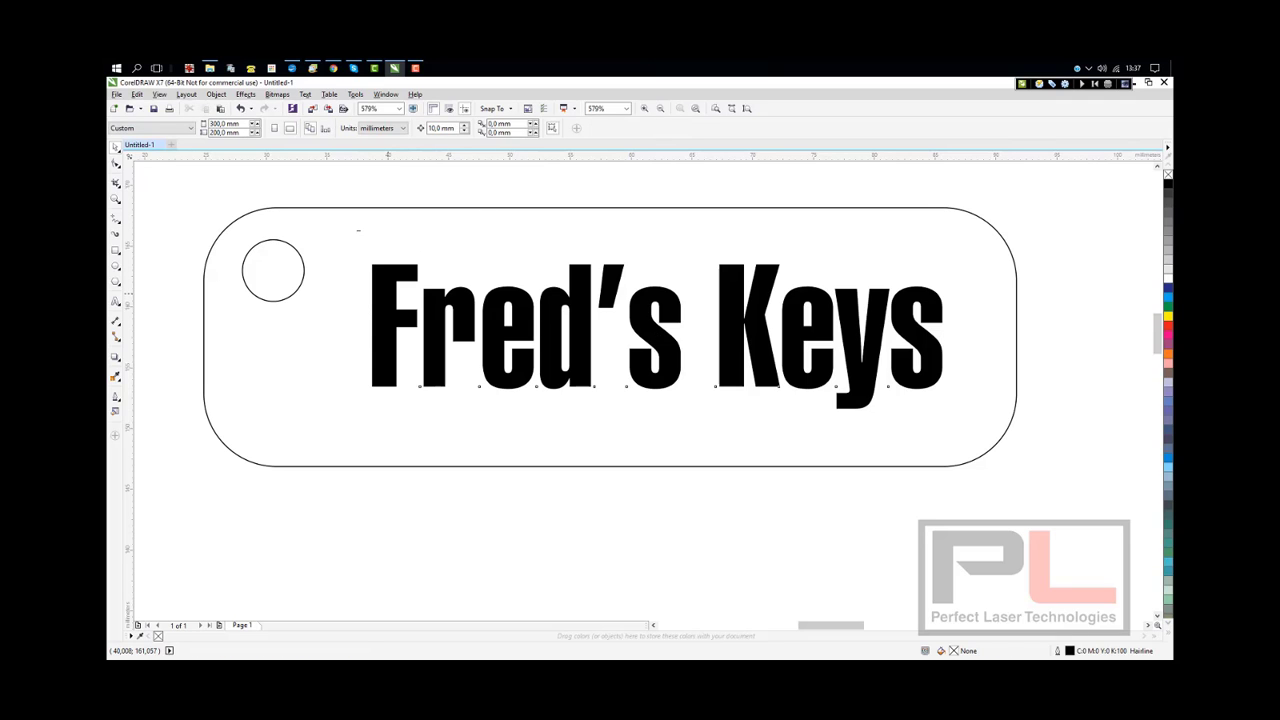
# Nudge the Fred's Keys text slightly up and left
pyautogui.click(388, 298)
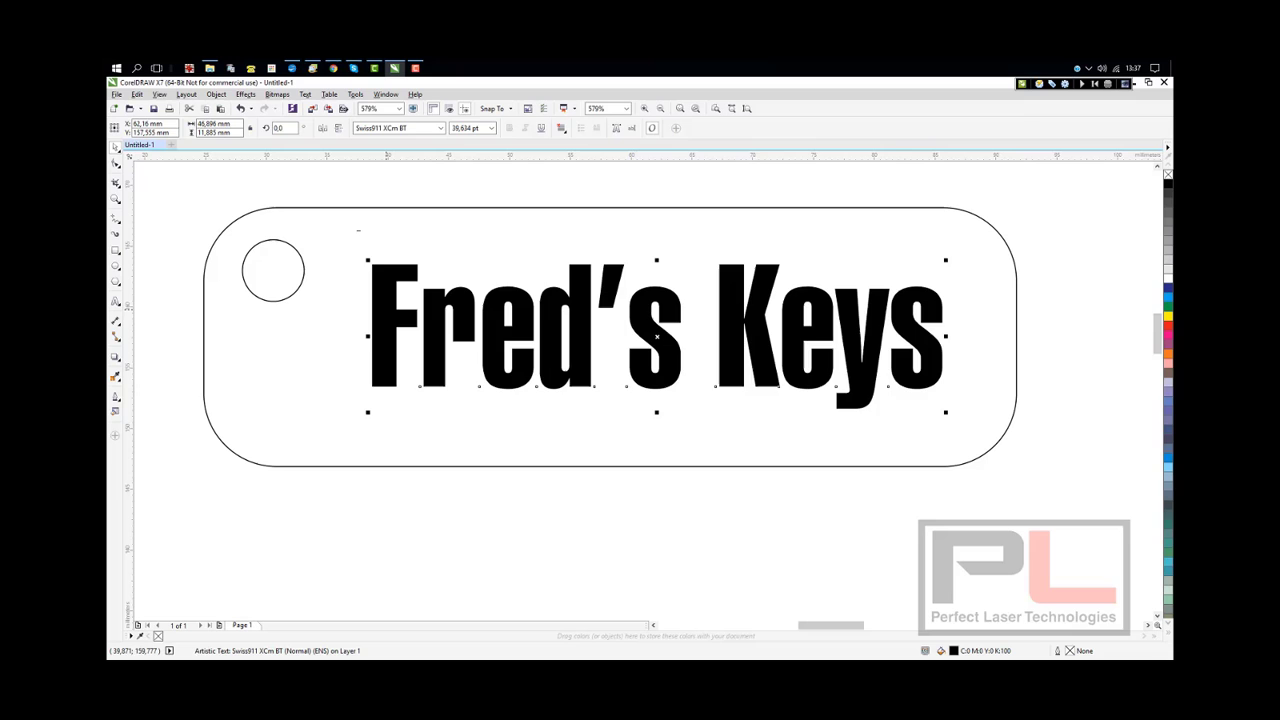
pyautogui.moveTo(358, 300)
pyautogui.mouseDown()
pyautogui.moveTo(253, 249)
pyautogui.moveTo(190, 245)
pyautogui.moveTo(376, 312)
pyautogui.mouseUp()
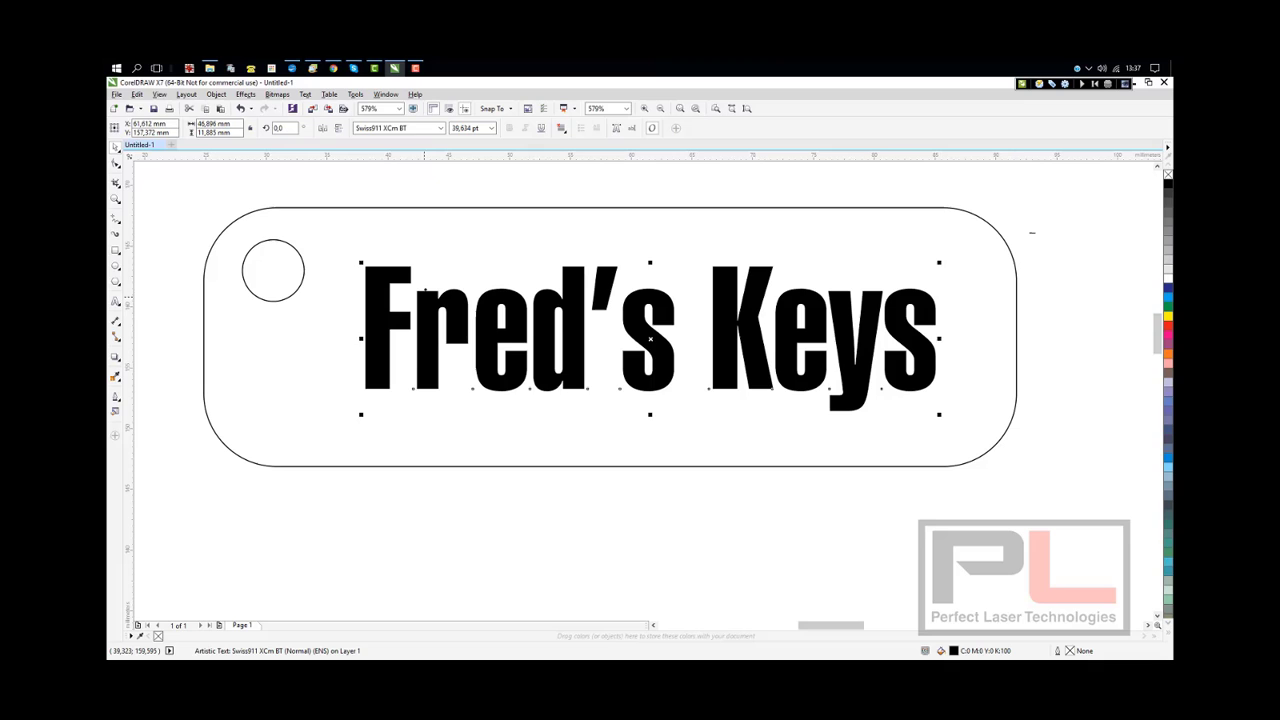
pyautogui.click(314, 187)
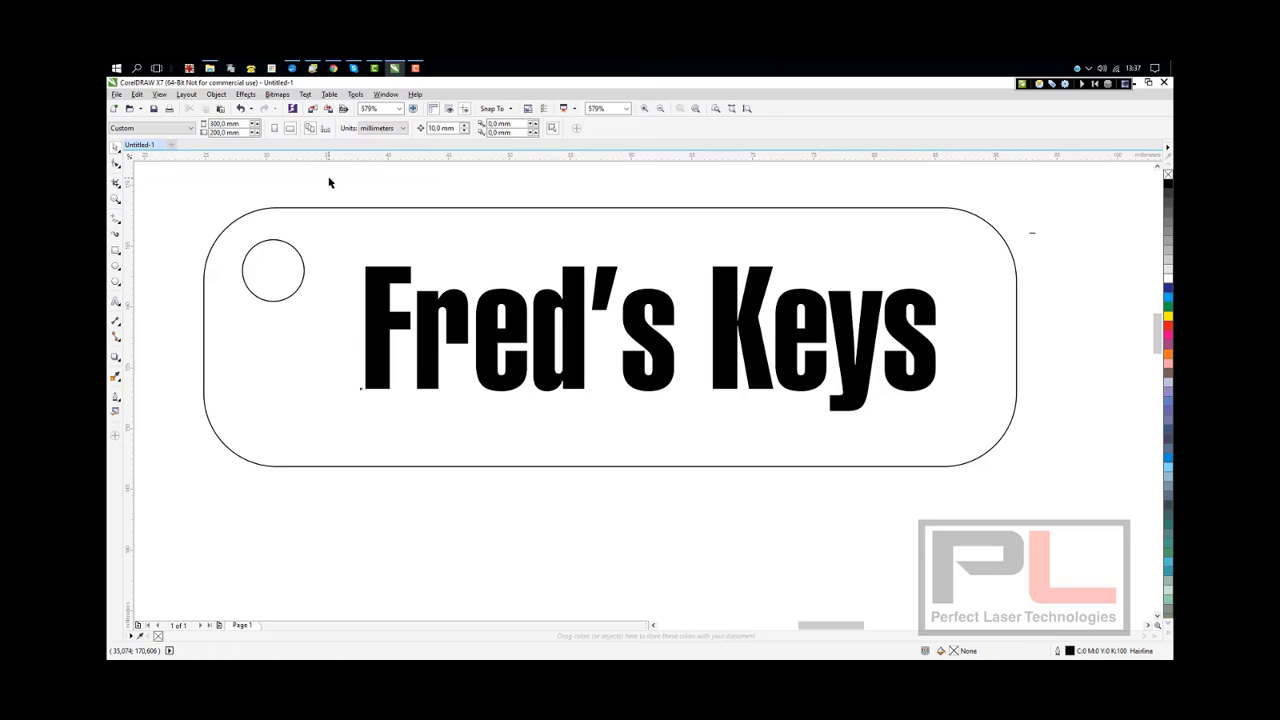
# Try a black fill on the tag shape, then undo it to leave it unfilled
pyautogui.click(267, 212)
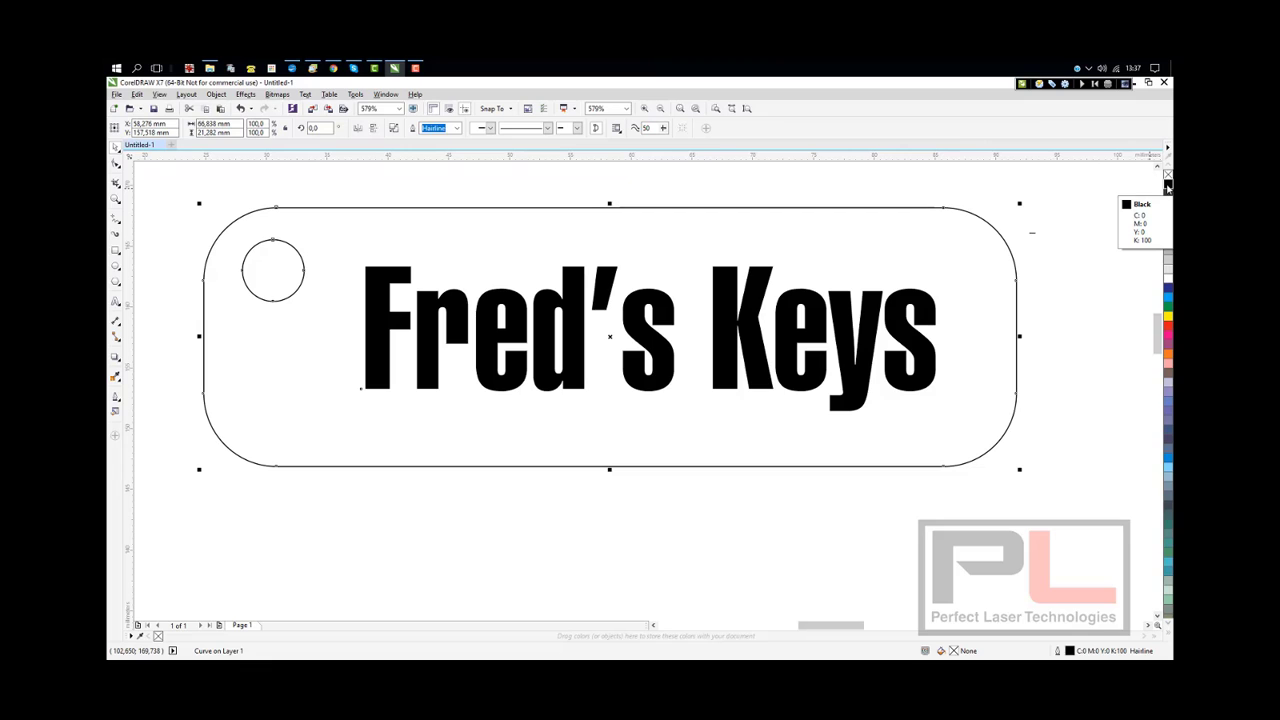
pyautogui.click(1167, 186)
pyautogui.hotkey('ctrl', 'z')
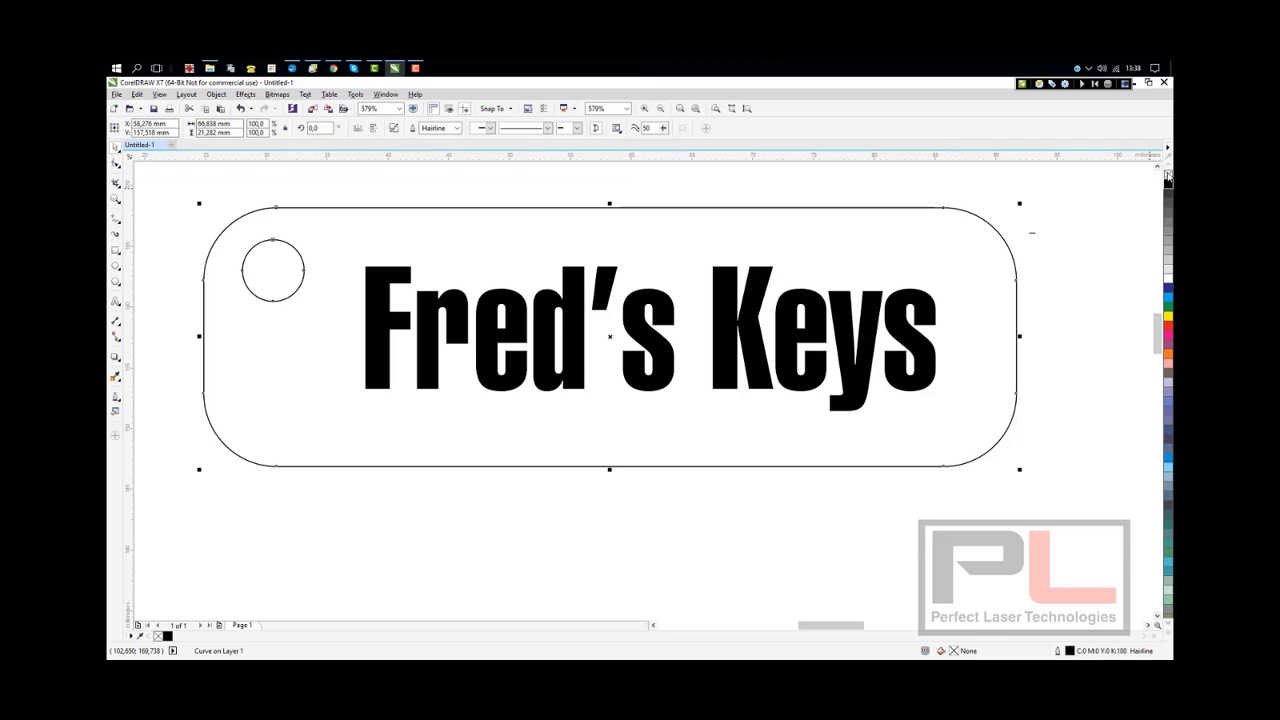
# Remove the tag and hole outlines, select everything, and open the CorelLaser engraving manager
pyautogui.rightClick(1167, 177)
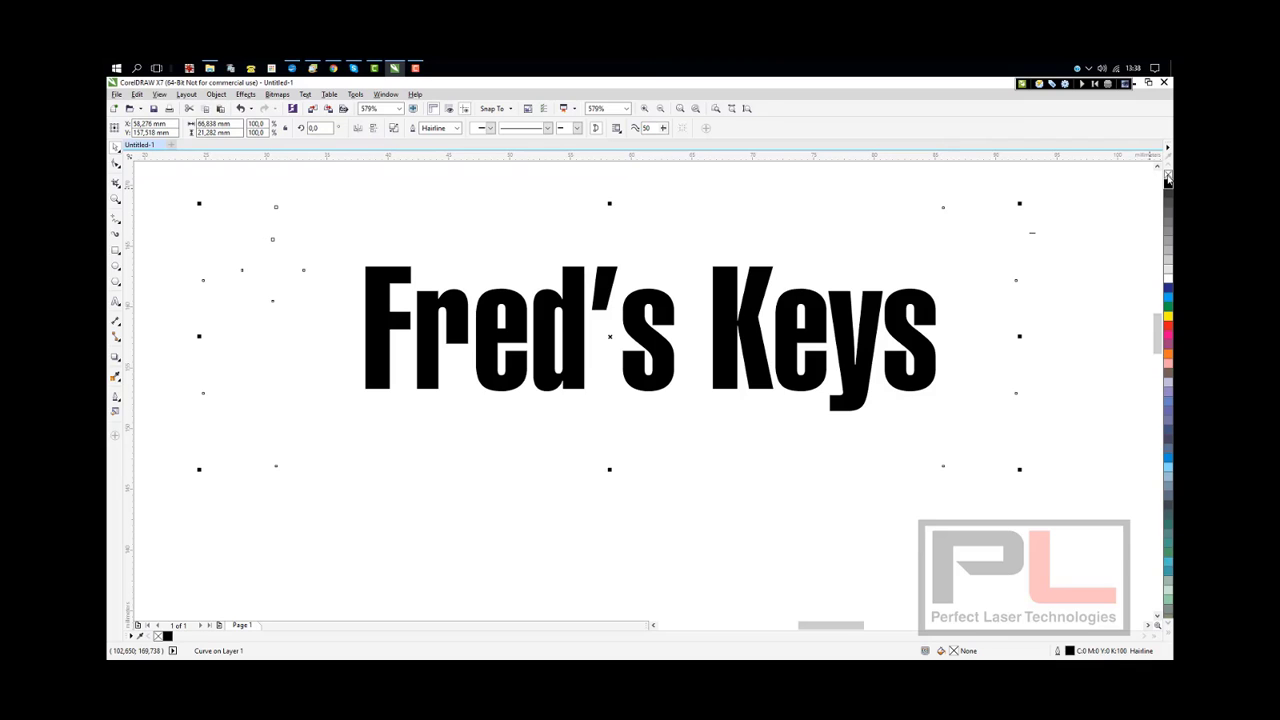
pyautogui.moveTo(174, 179); pyautogui.dragTo(1058, 500)
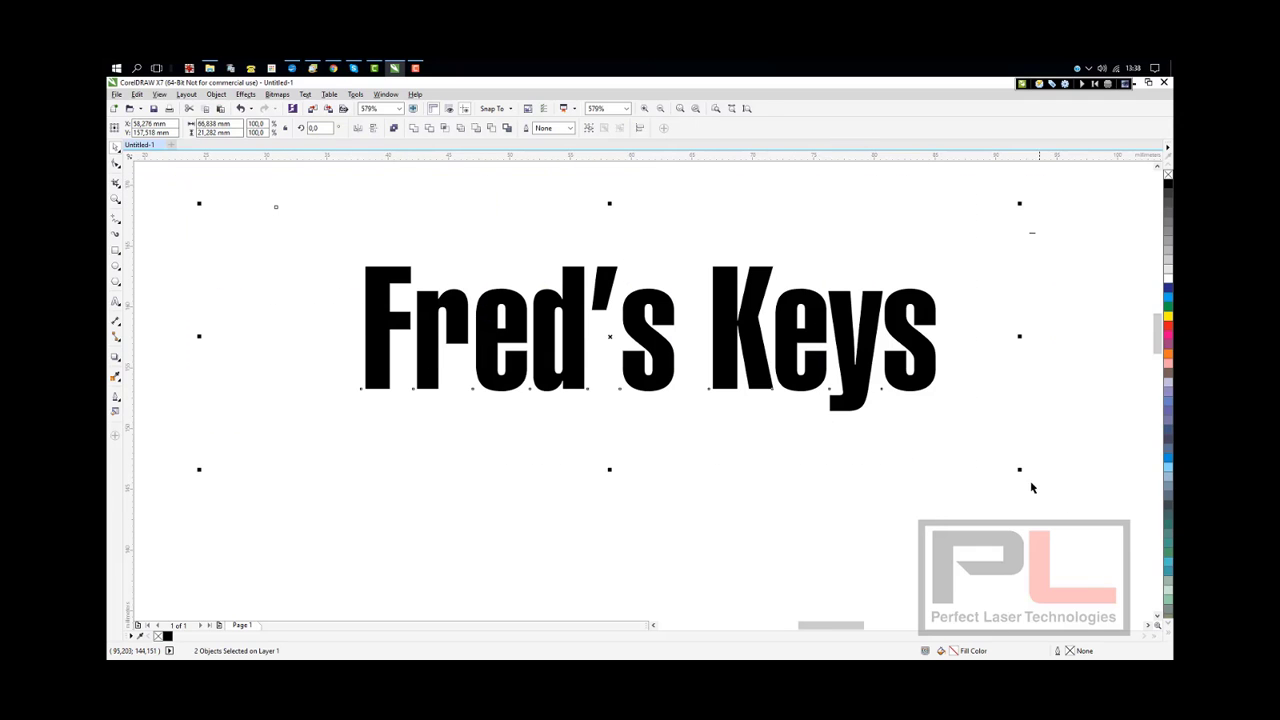
pyautogui.click(1039, 84)
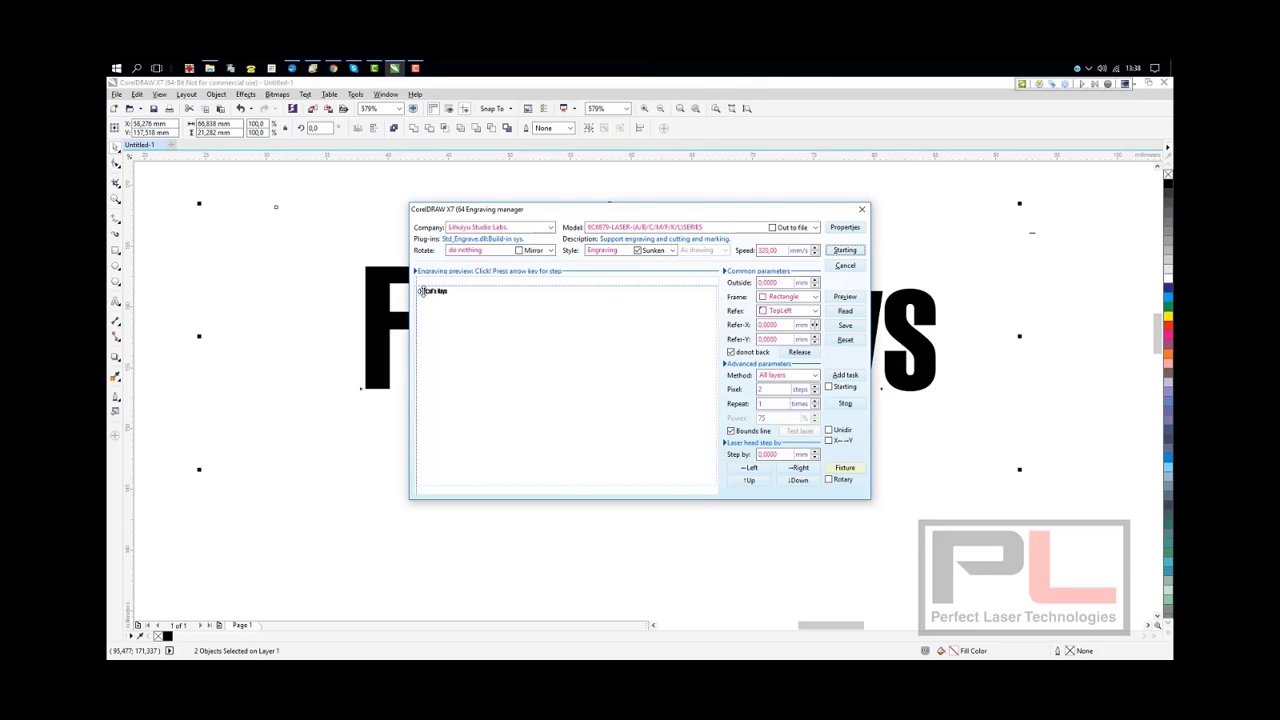
# Position the engraving at Refer-X 72.0887, Refer-Y 49.9076, then cancel the Engraving manager
pyautogui.click(427, 290)
pyautogui.moveTo(427, 290); pyautogui.dragTo(460, 316)
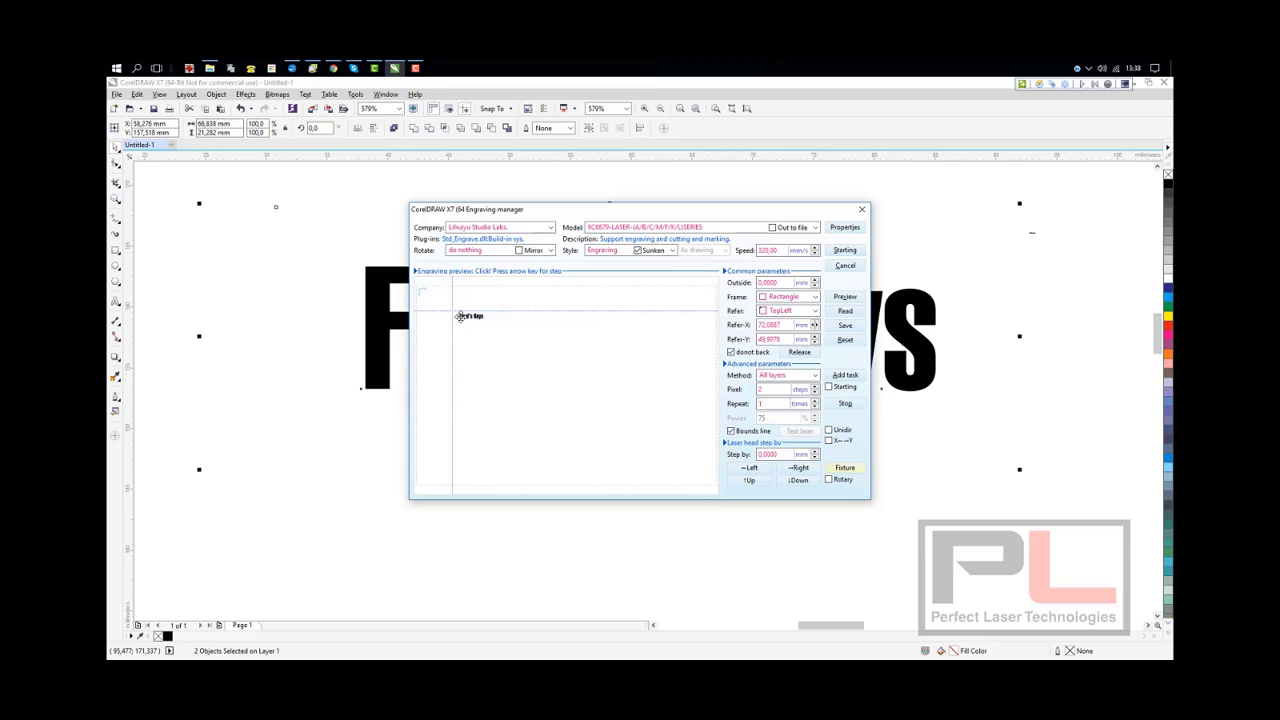
pyautogui.click(846, 267)
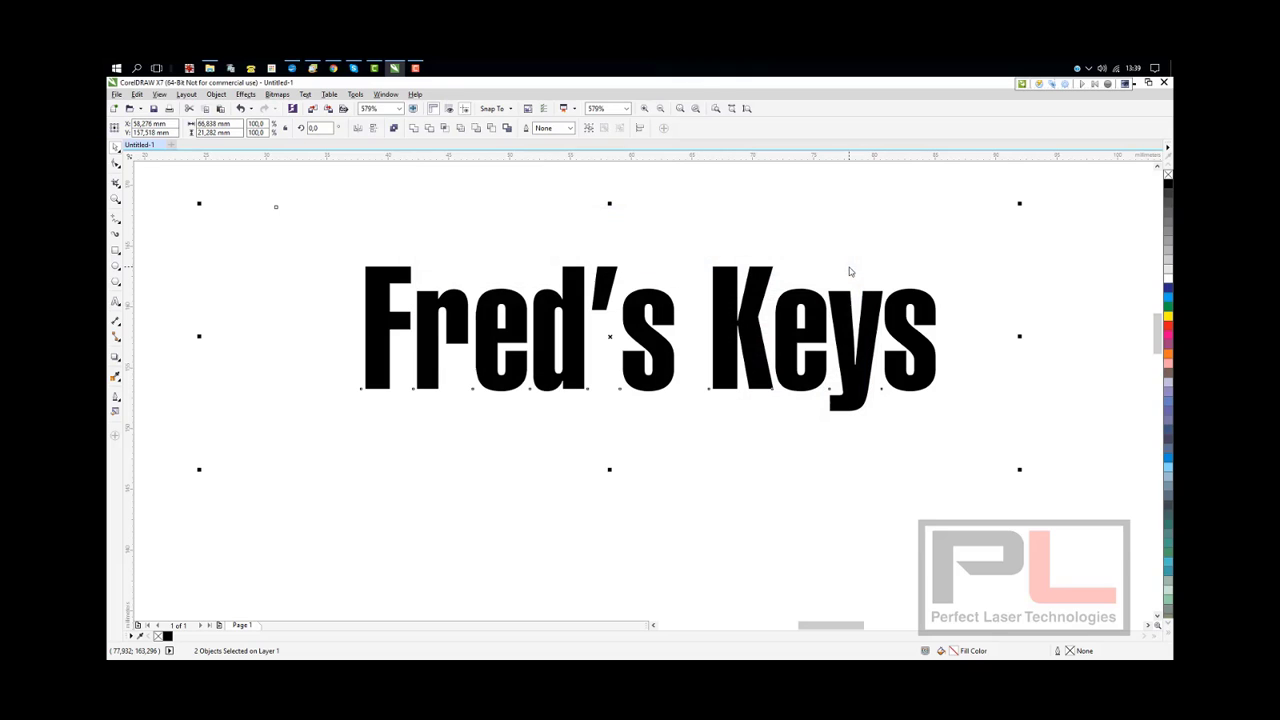
# Select the invisible tag shape and restore its black hairline outline
pyautogui.click(557, 186)
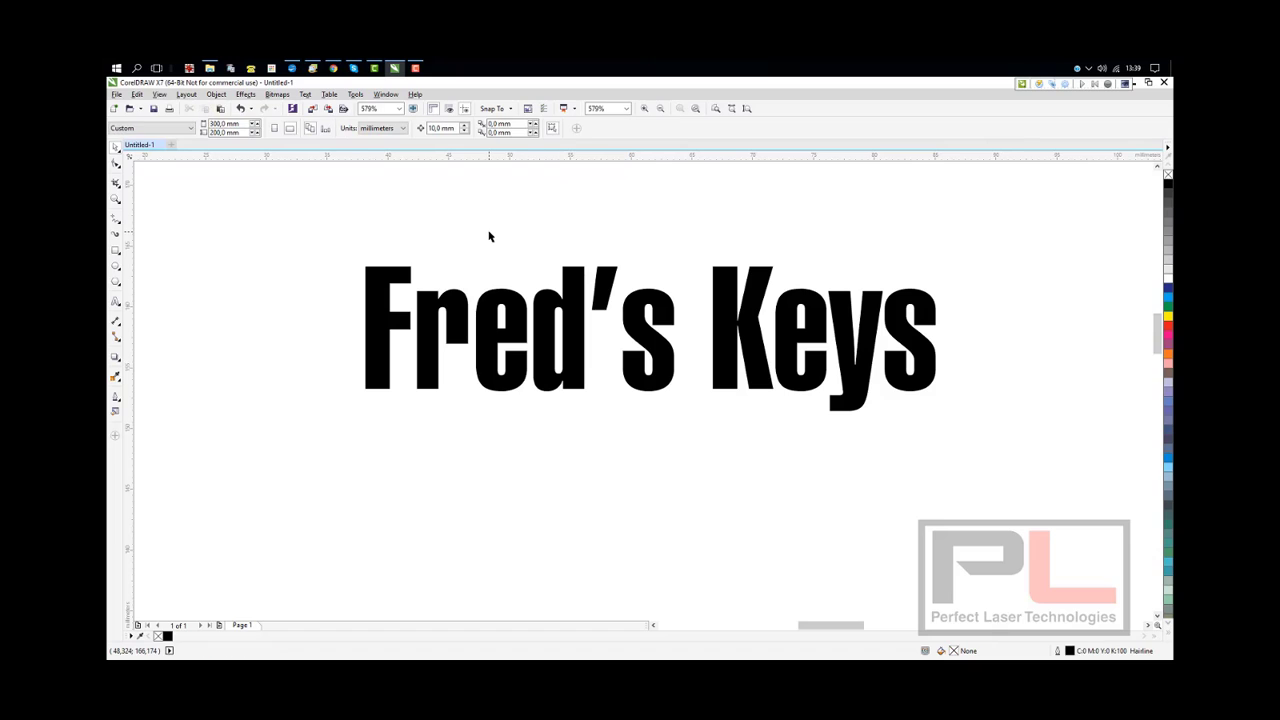
pyautogui.click(493, 236)
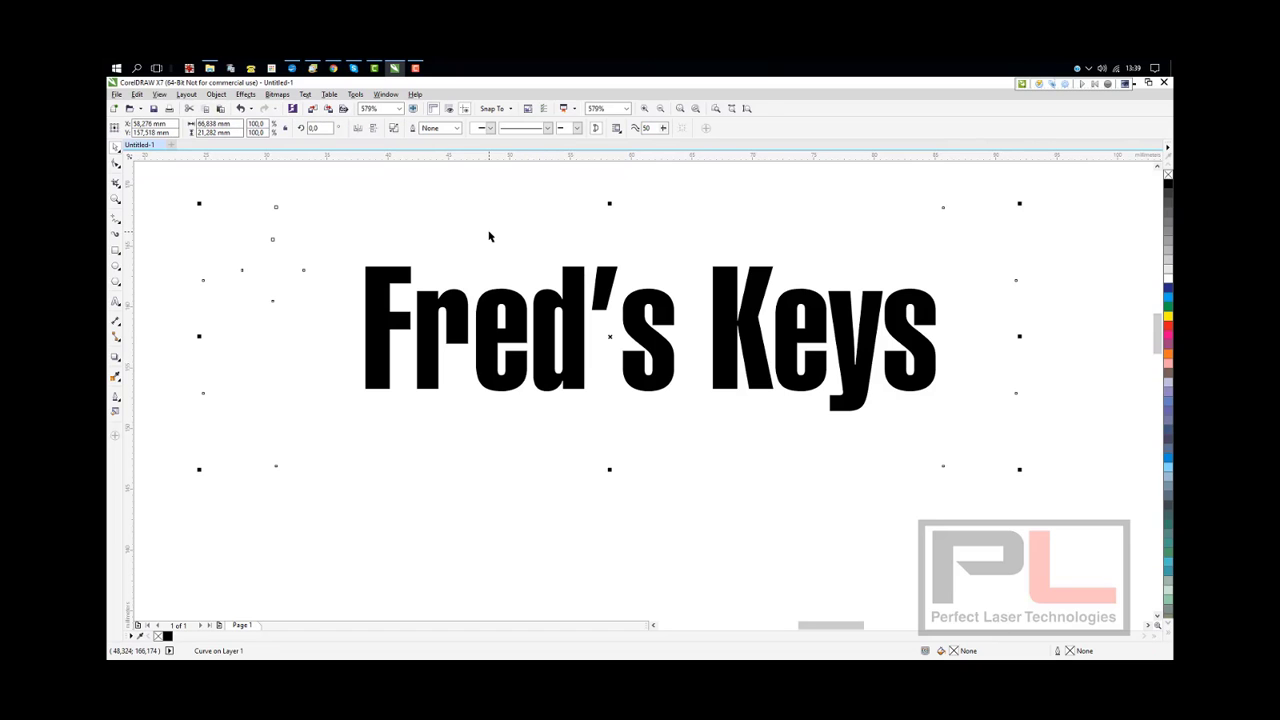
pyautogui.rightClick(1167, 186)
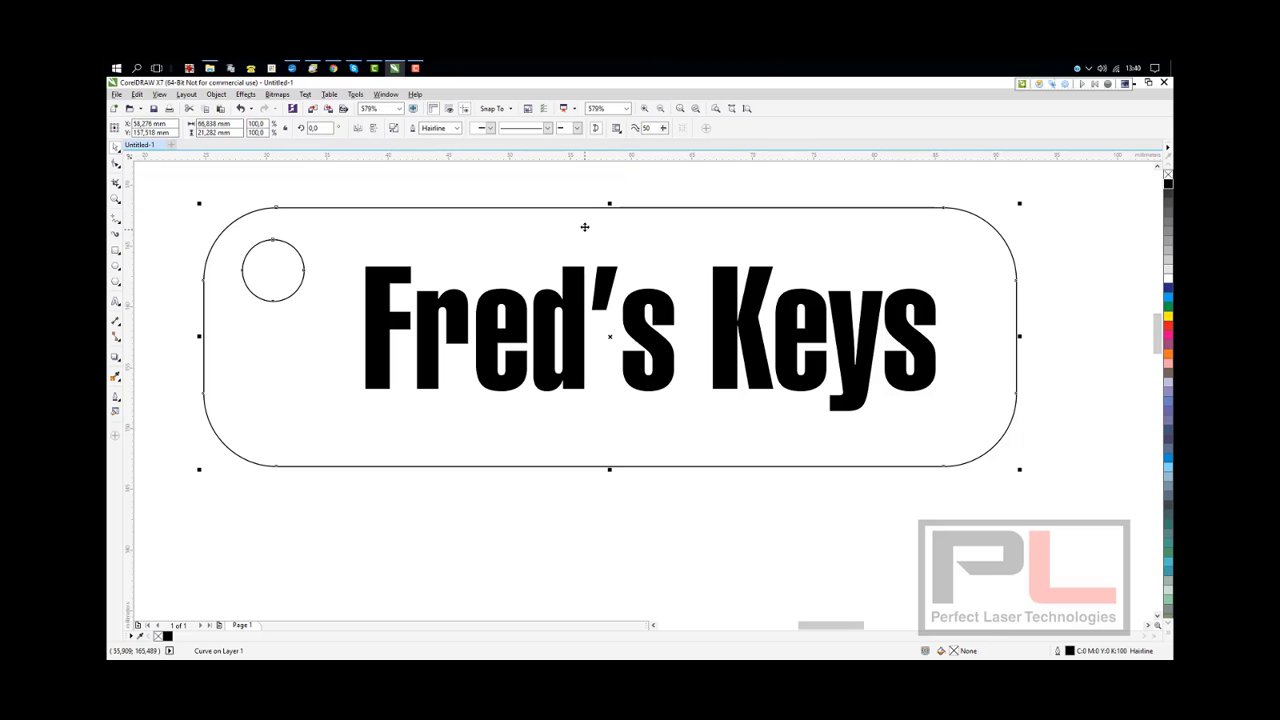
# Send the tag and hole outlines to the laser as a Cutting-style job at 20.32 mm/s
pyautogui.click(1052, 86)
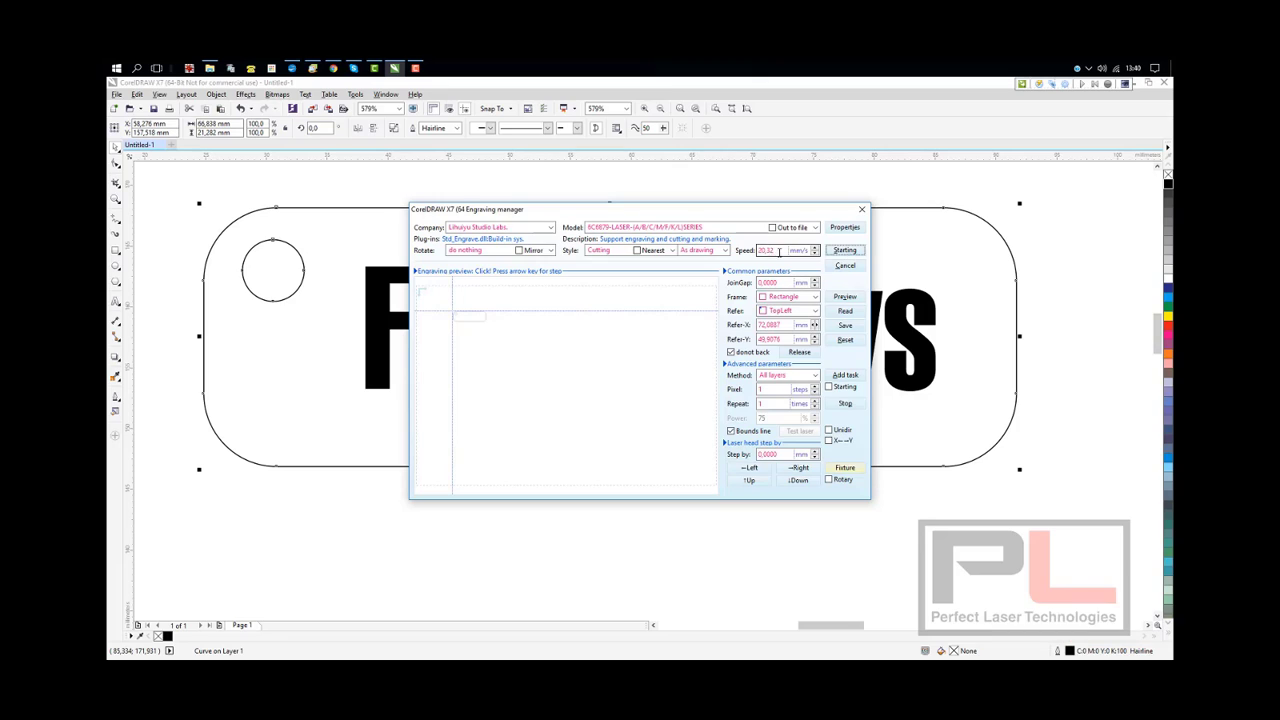
pyautogui.click(845, 268)
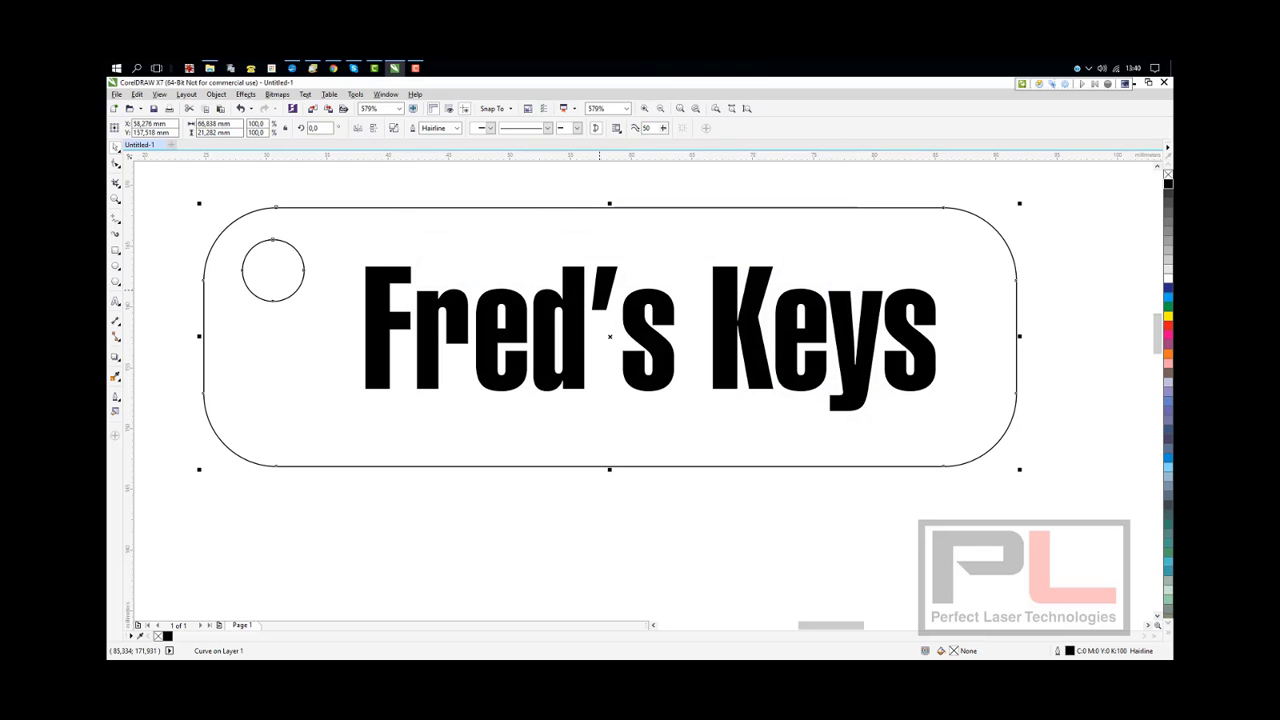